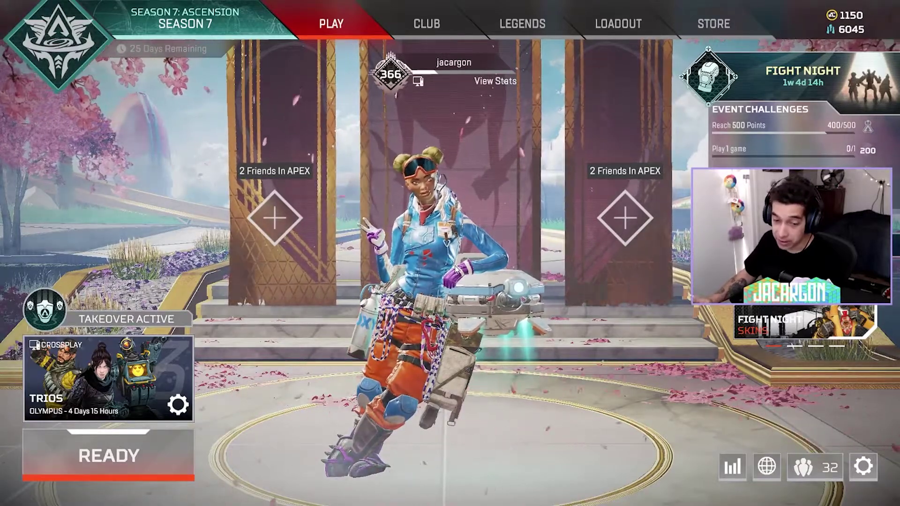
Step: View Lifeline's banner options and her intro quips in the Legends screen
click(544, 9)
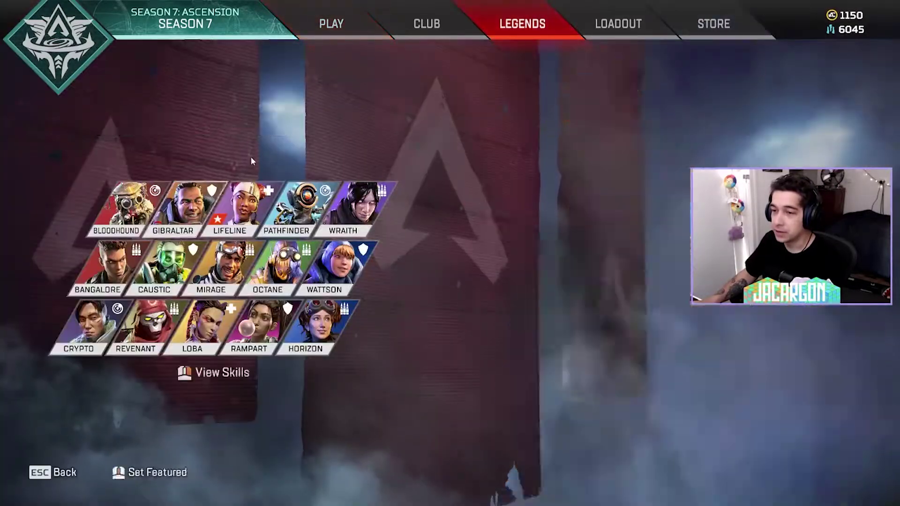
click(236, 207)
click(398, 70)
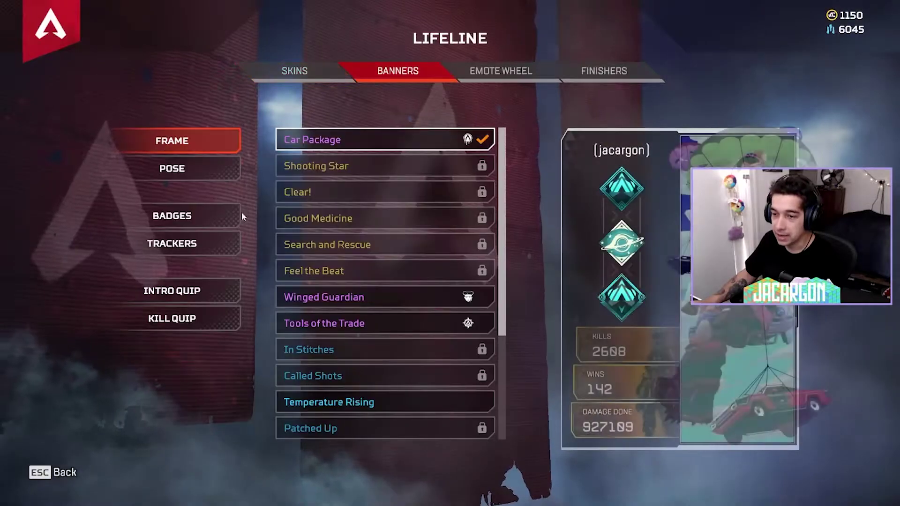
click(193, 296)
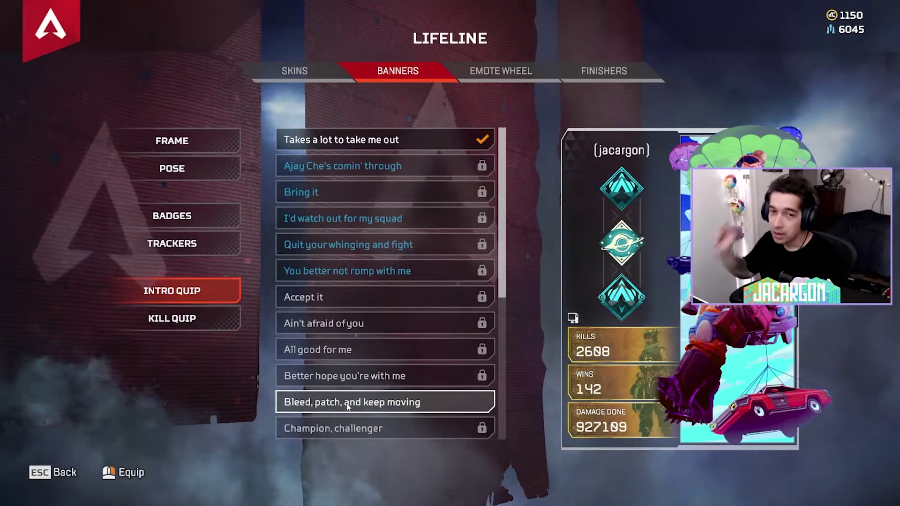
Step: Back out of Lifeline's screens to the lobby and bring up the exit menu
click(58, 473)
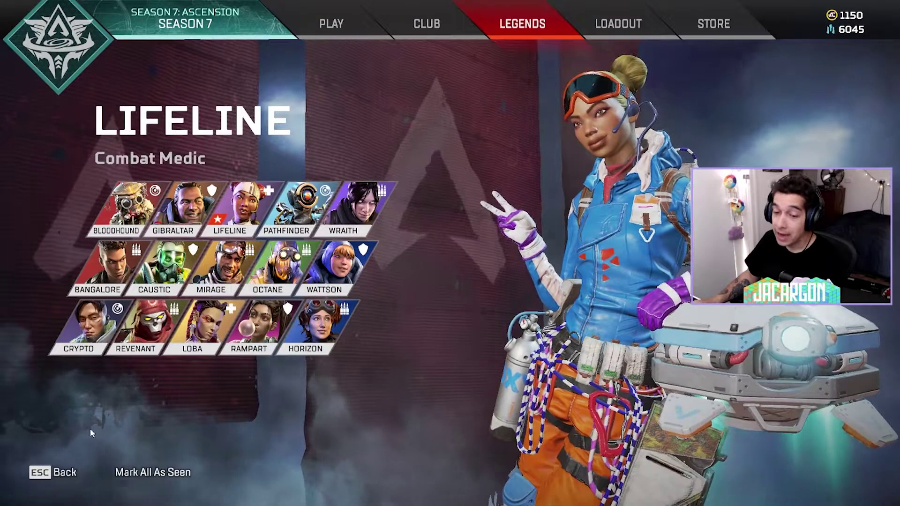
click(53, 471)
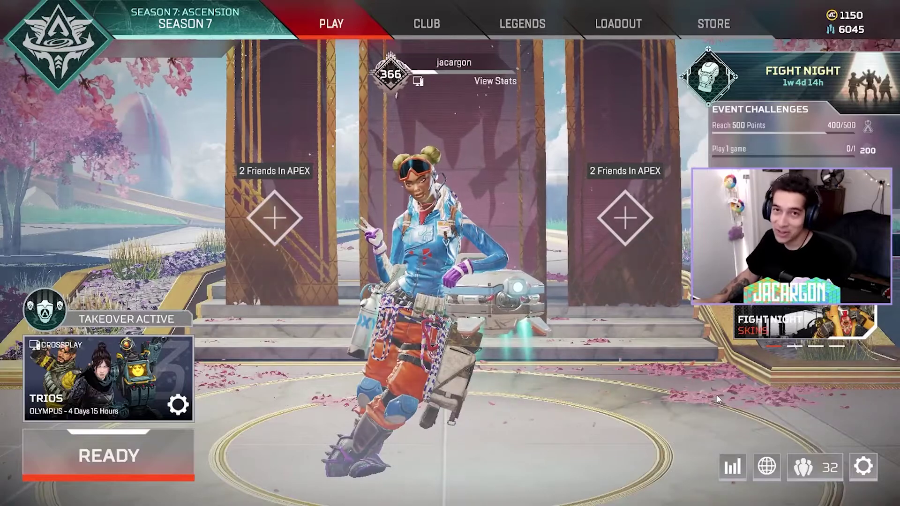
key(Escape)
Step: Go to the desktop and open Apex Legends' Properties from the Steam library
key(super+d)
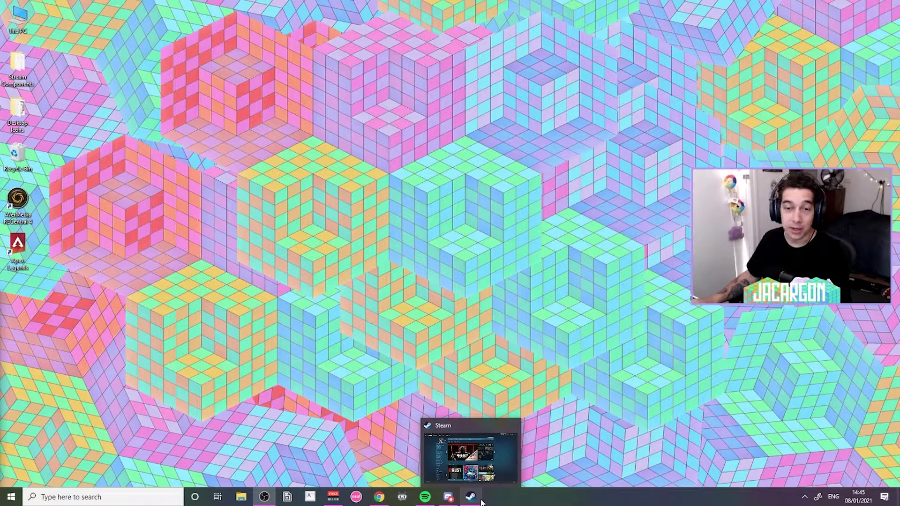
click(481, 501)
click(101, 25)
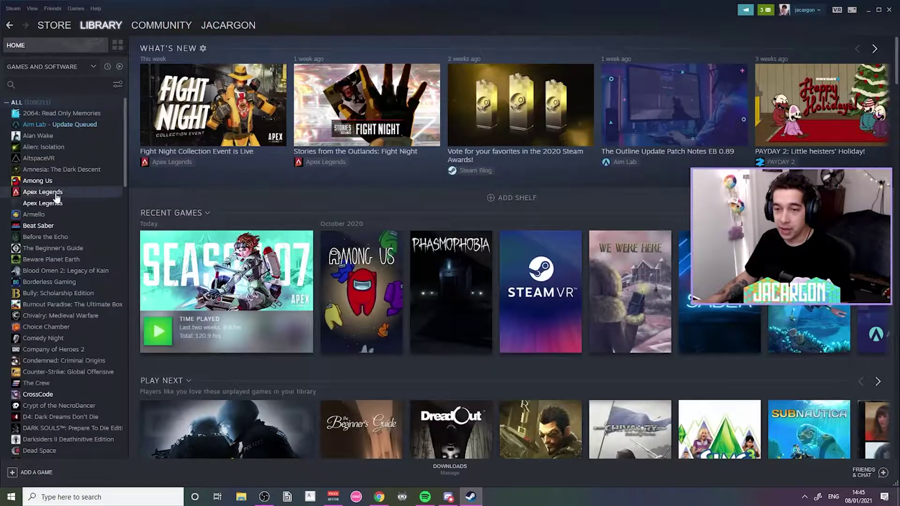
right_click(55, 191)
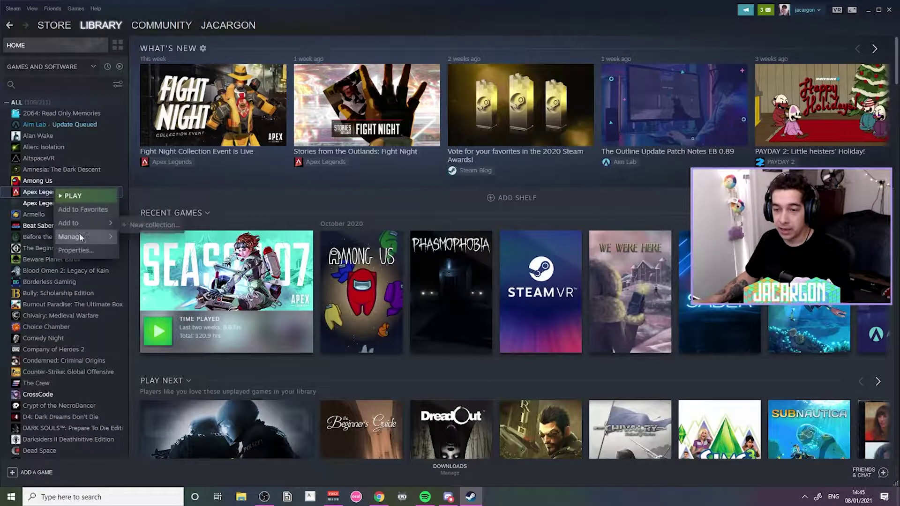
click(76, 250)
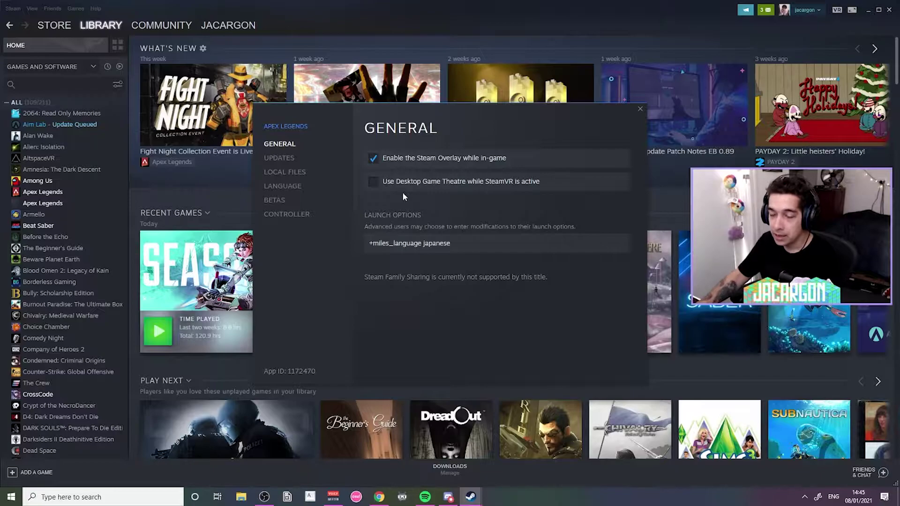
Step: Set the game language to 日本語 (Japanese) and close Properties so the update begins
click(282, 186)
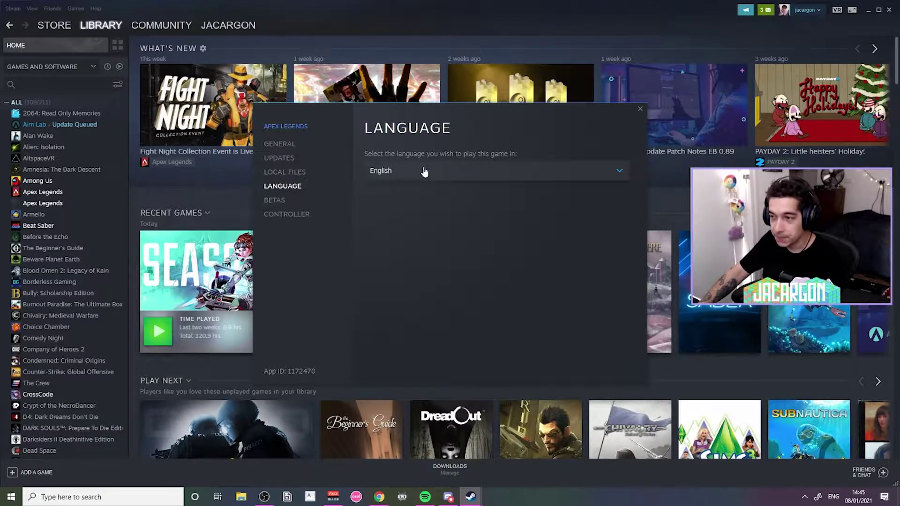
click(413, 172)
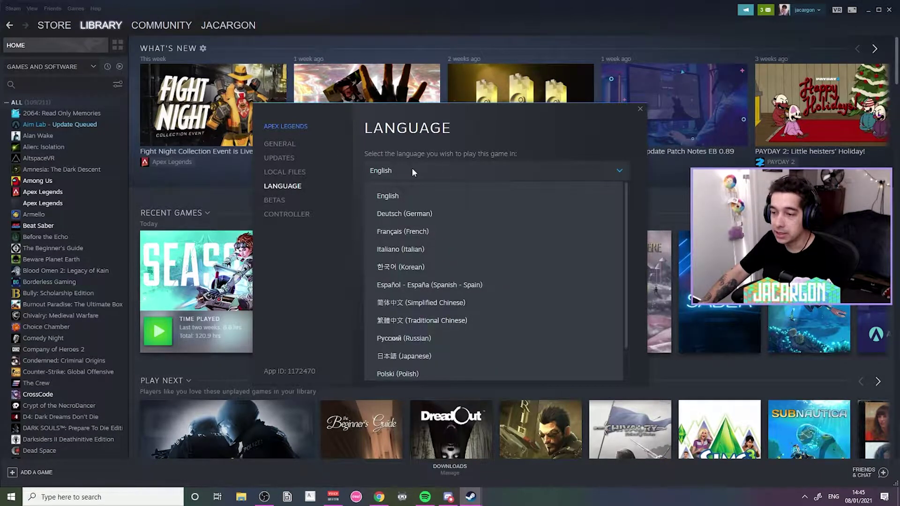
scroll(458, 255, down, 1)
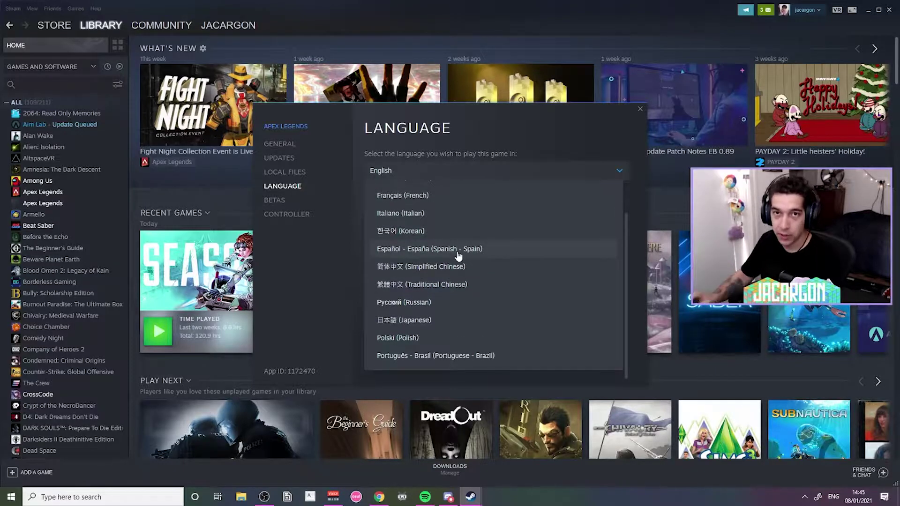
scroll(458, 256, up, 1)
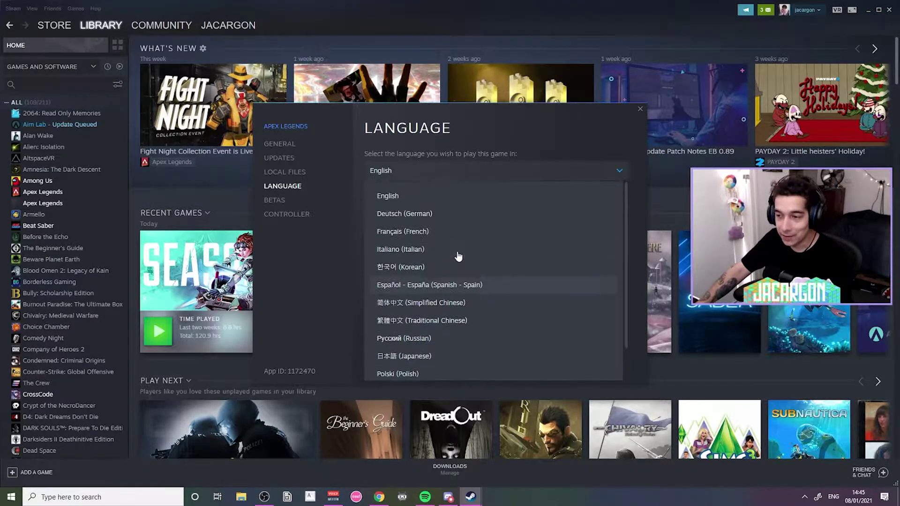
scroll(431, 214, down, 1)
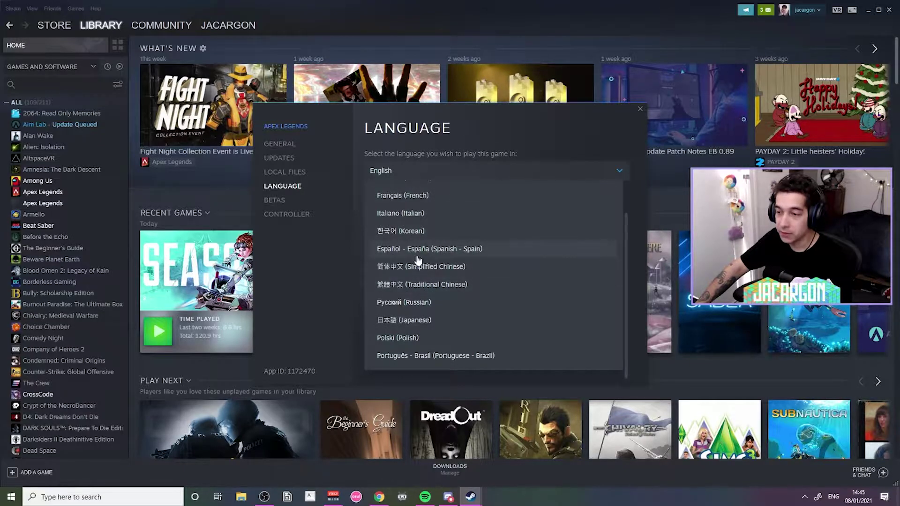
click(426, 327)
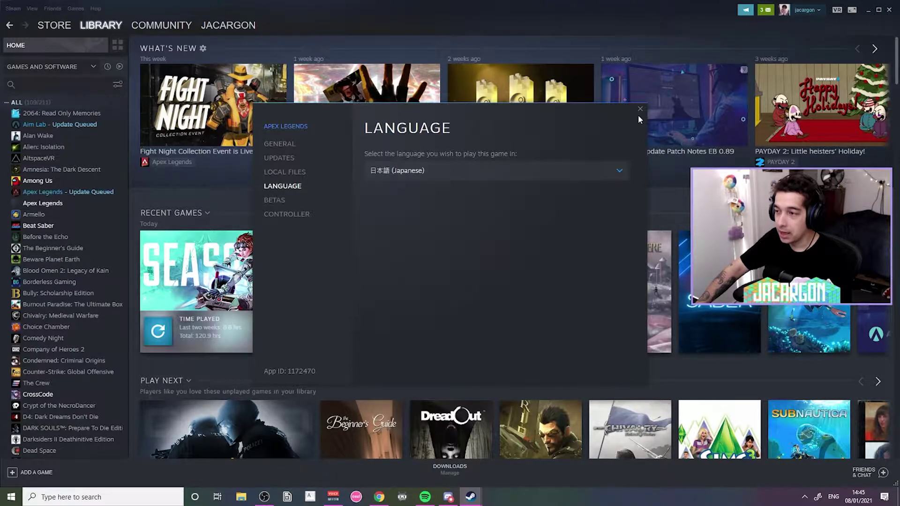
click(640, 108)
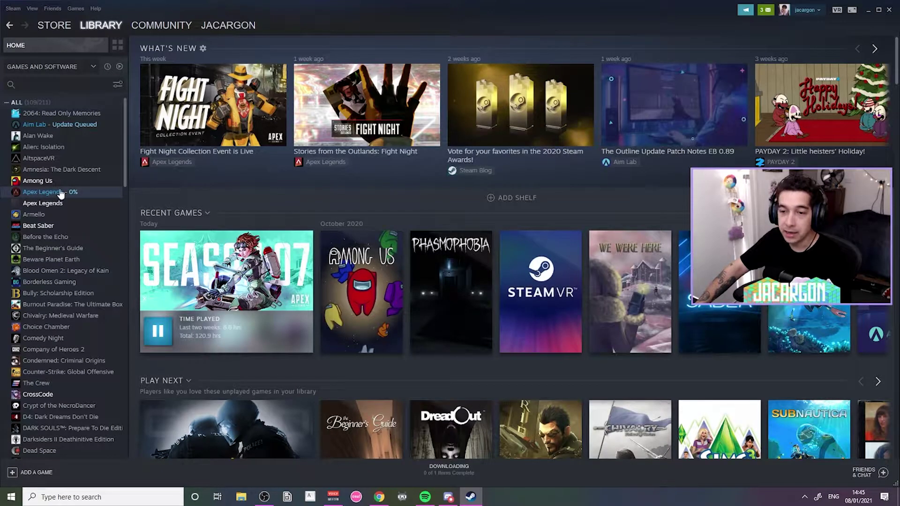
click(61, 192)
Step: Confirm on the Downloads page that Apex Legends is validating, then return to the library
click(443, 465)
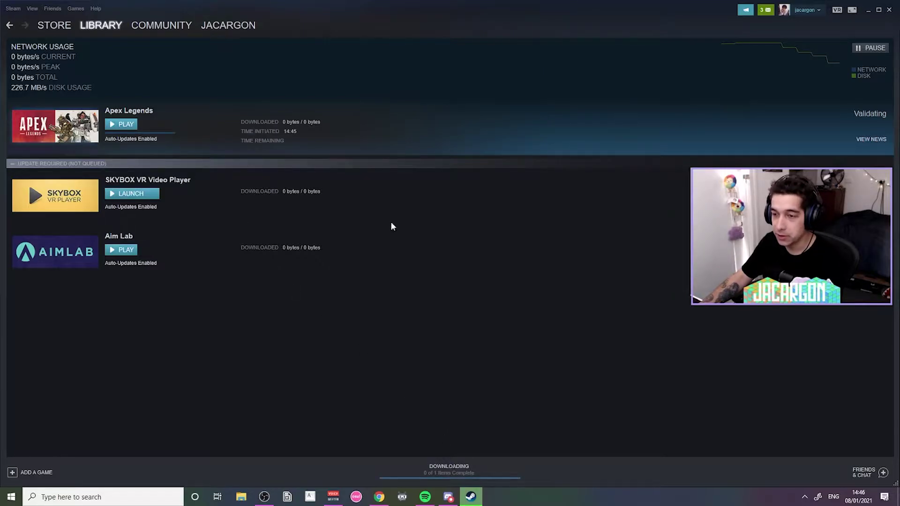
click(101, 25)
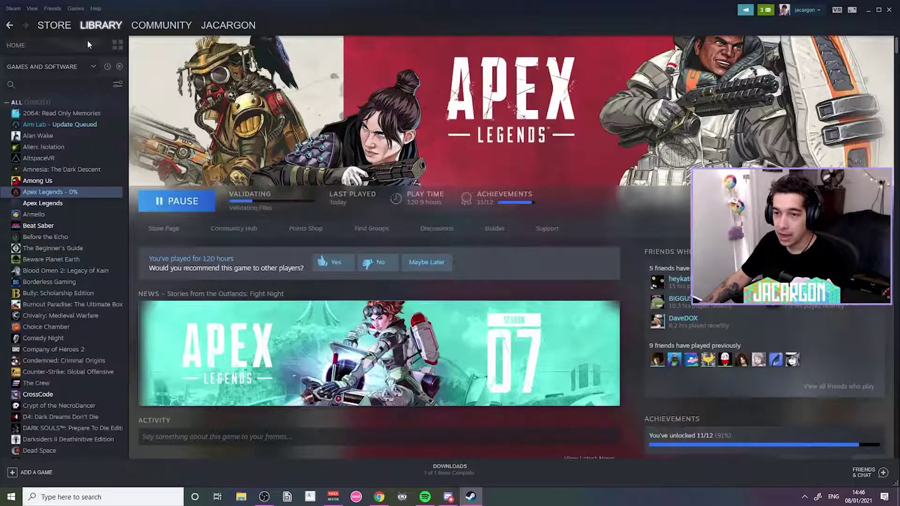
click(87, 42)
Step: Open Apex Legends' install folder via Manage > Browse local files
right_click(37, 192)
mouse_move(69, 239)
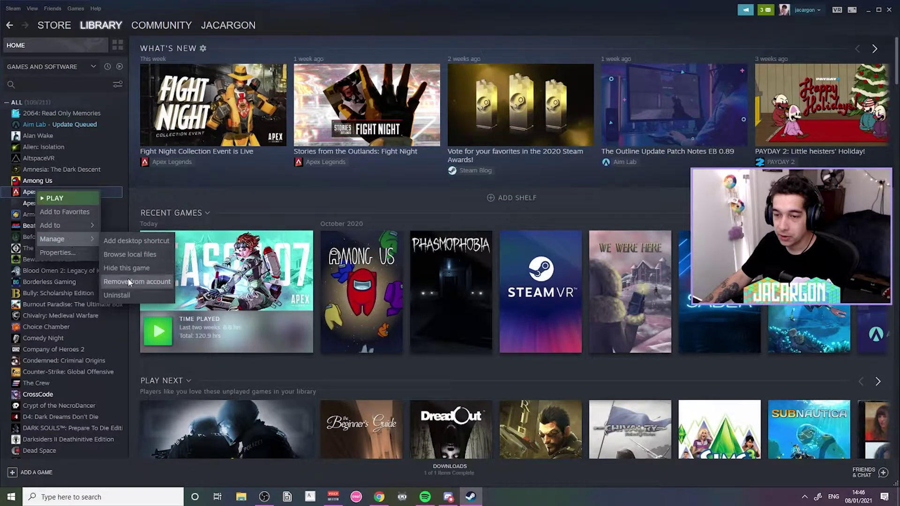
click(136, 255)
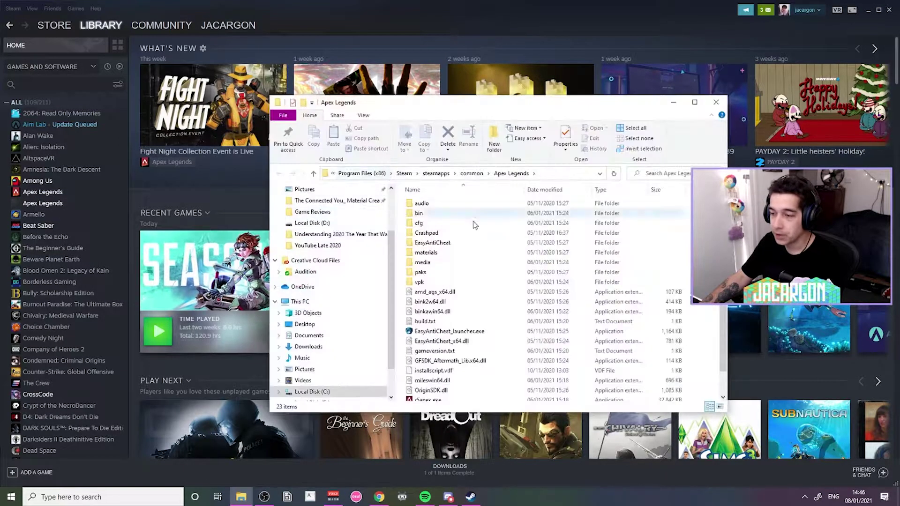
Step: In audio\ship, select general_japanese.mstr and general_japanese_patch_1.mstr
double_click(435, 205)
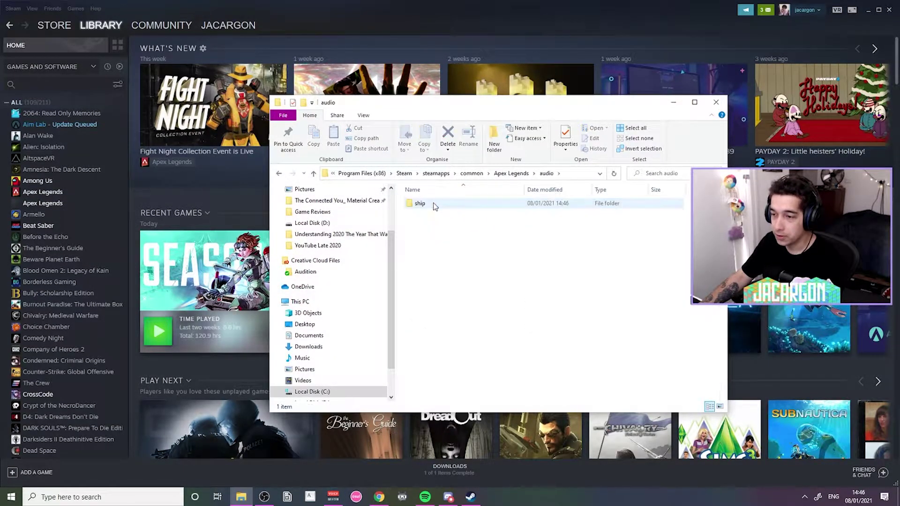
double_click(435, 206)
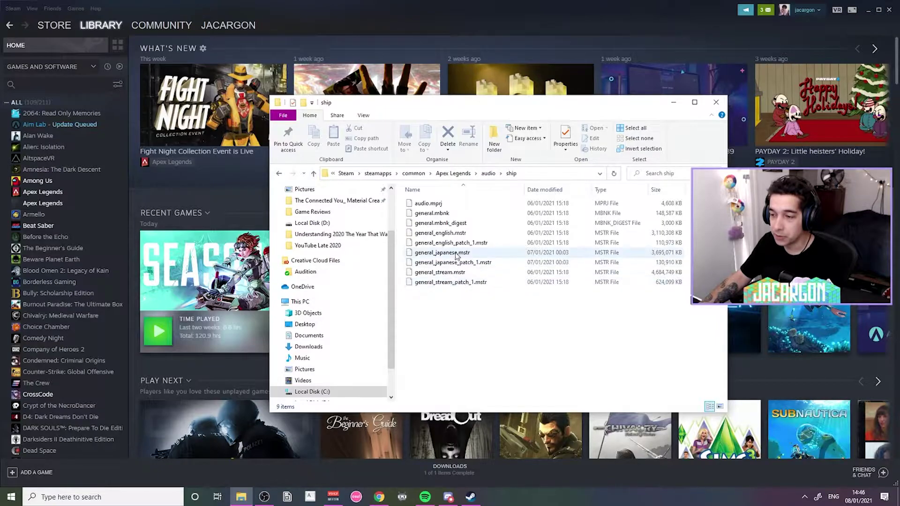
click(443, 255)
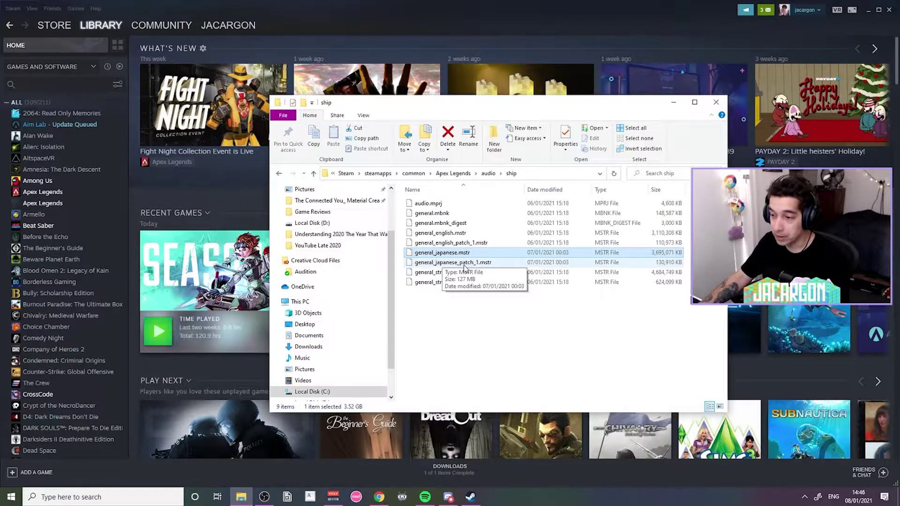
ctrl+click(464, 264)
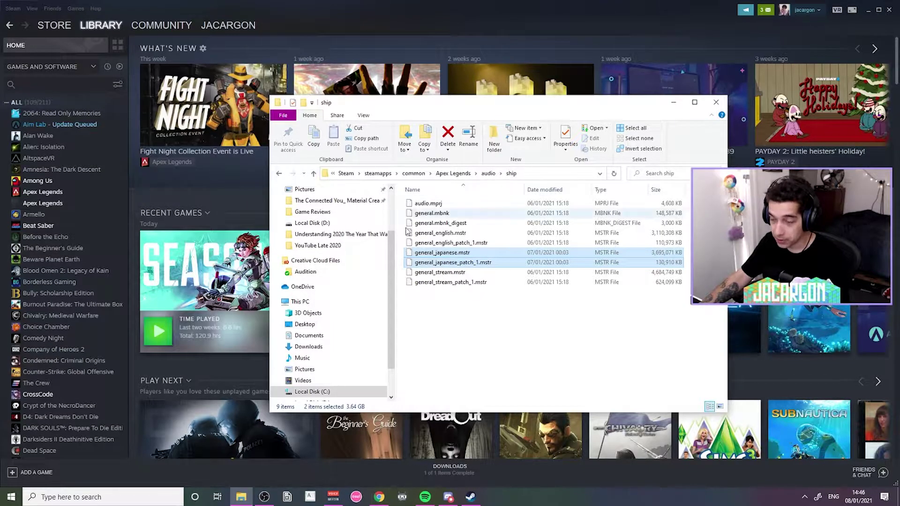
Step: Paste both files onto Local Disk (D:), replacing the older copies there
scroll(331, 349, down, 1)
click(337, 392)
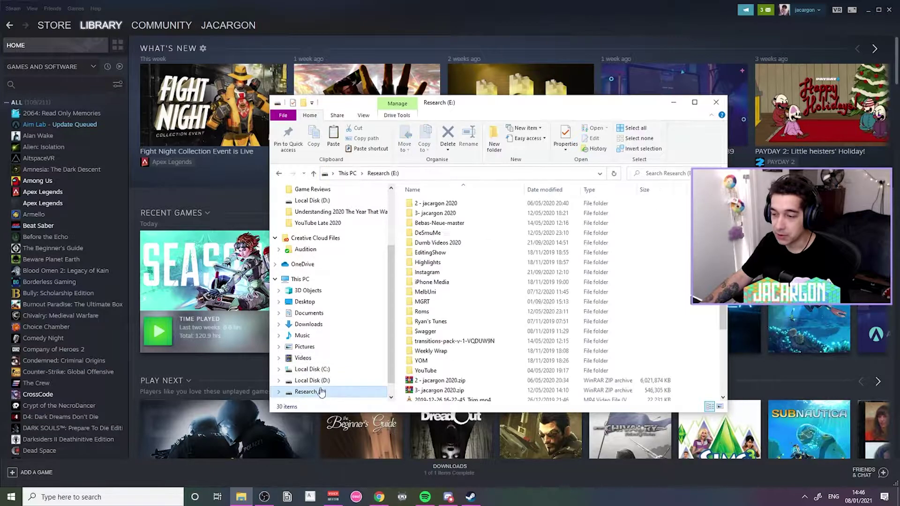
click(333, 380)
click(469, 360)
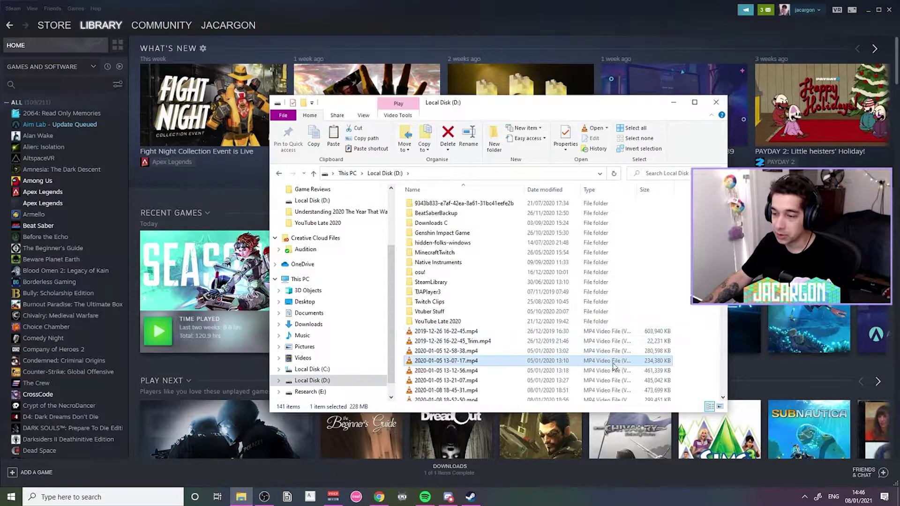
key(ctrl+v)
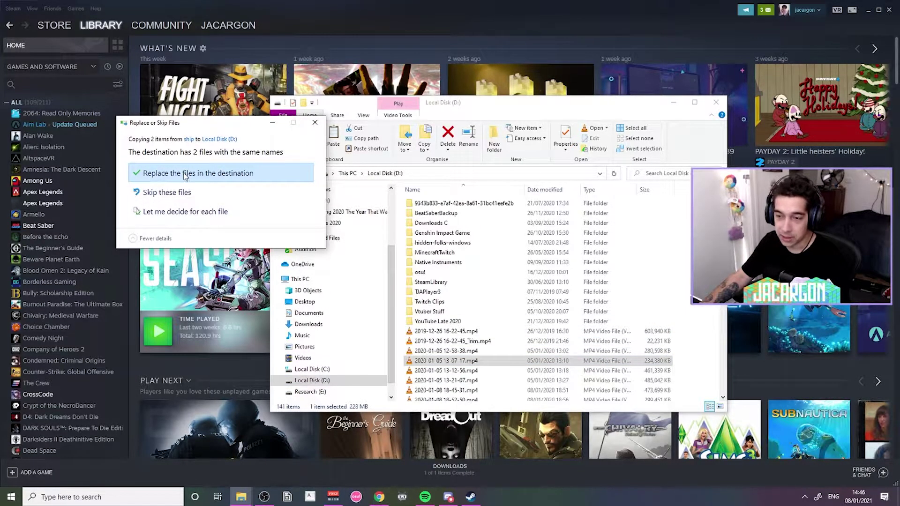
click(215, 173)
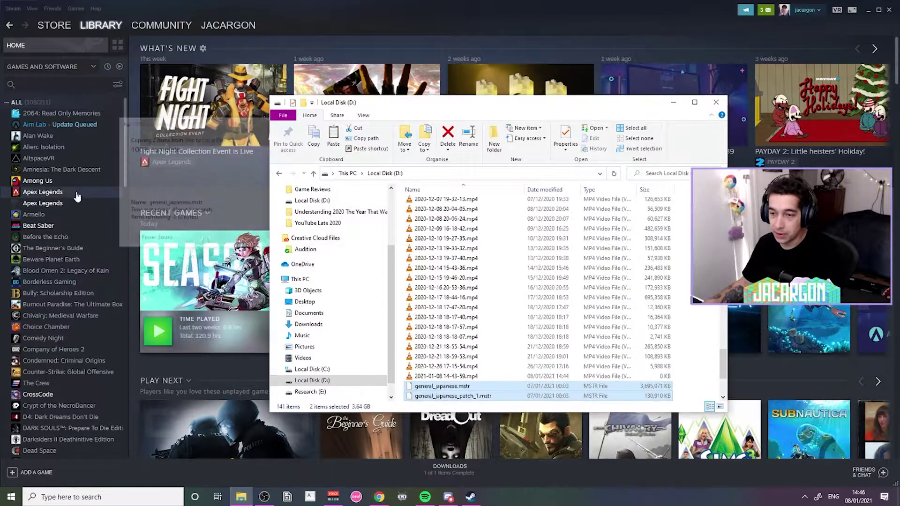
click(54, 198)
Step: Switch Apex Legends' Steam game language from Japanese back to English and close Properties
right_click(47, 194)
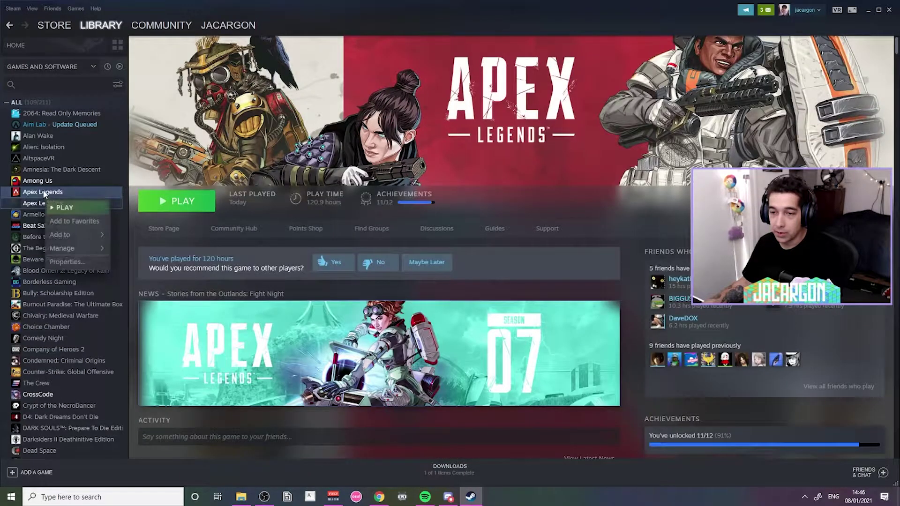
click(65, 253)
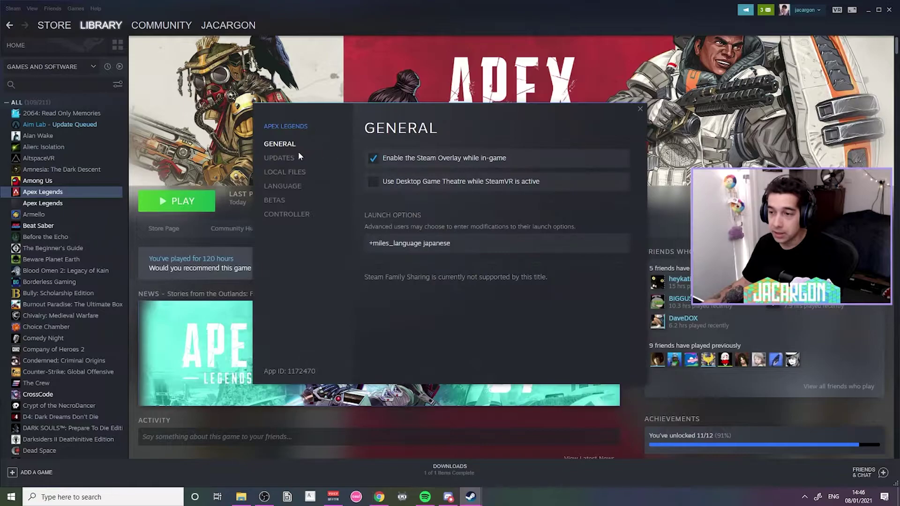
click(284, 190)
click(428, 170)
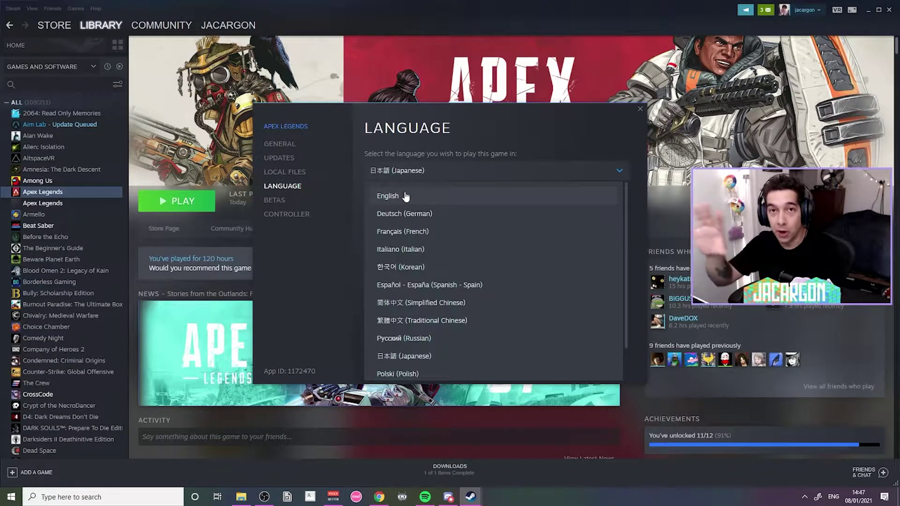
click(406, 197)
click(184, 206)
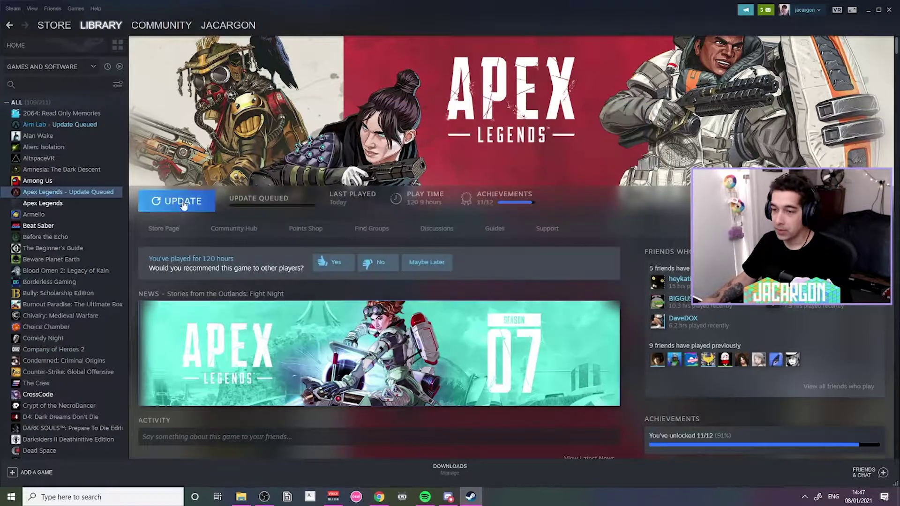
Step: Start the queued Apex Legends update and open the game's local files folder
click(198, 211)
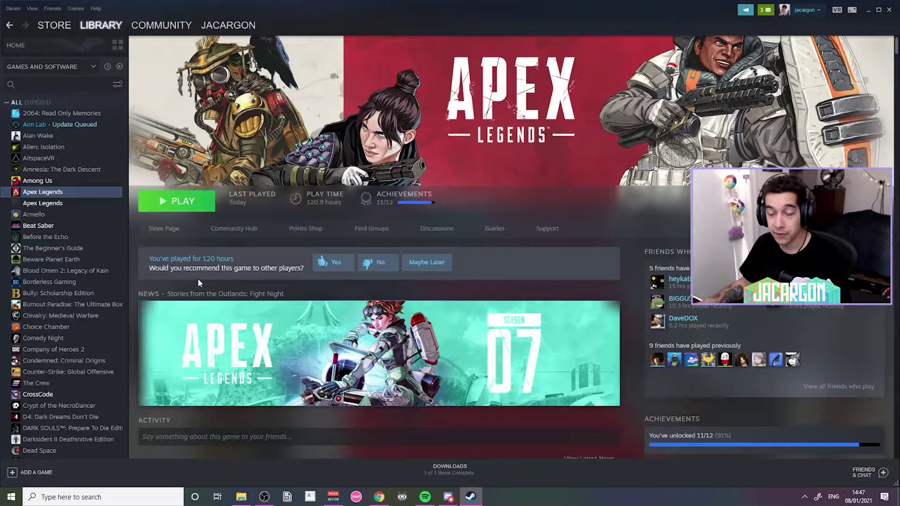
right_click(78, 193)
mouse_move(97, 239)
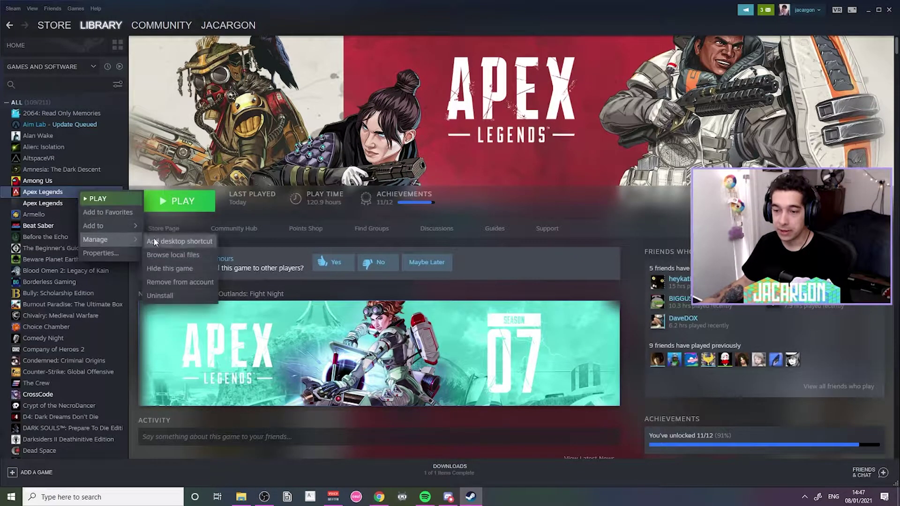
click(171, 256)
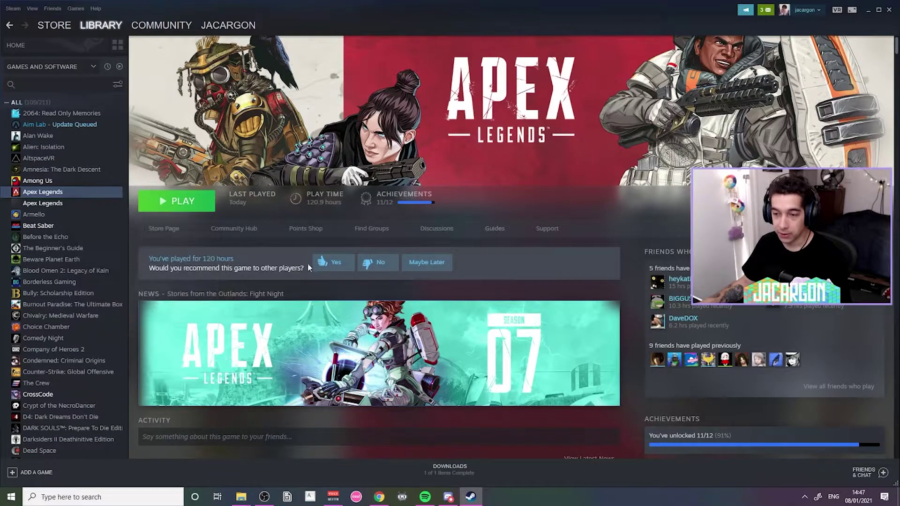
mouse_move(251, 490)
click(281, 462)
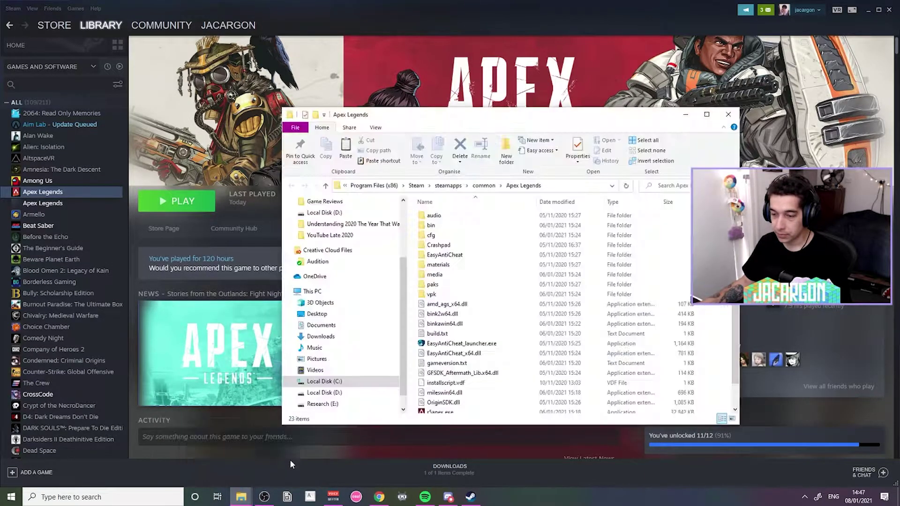
Step: Select the general_japanese audio files on Local Disk (D:)
scroll(338, 375, down, 1)
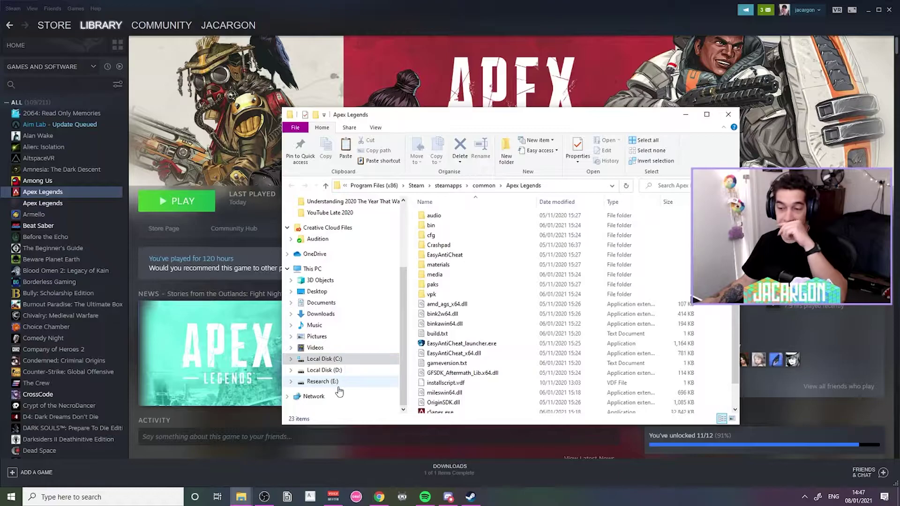
click(332, 370)
scroll(508, 352, down, 10)
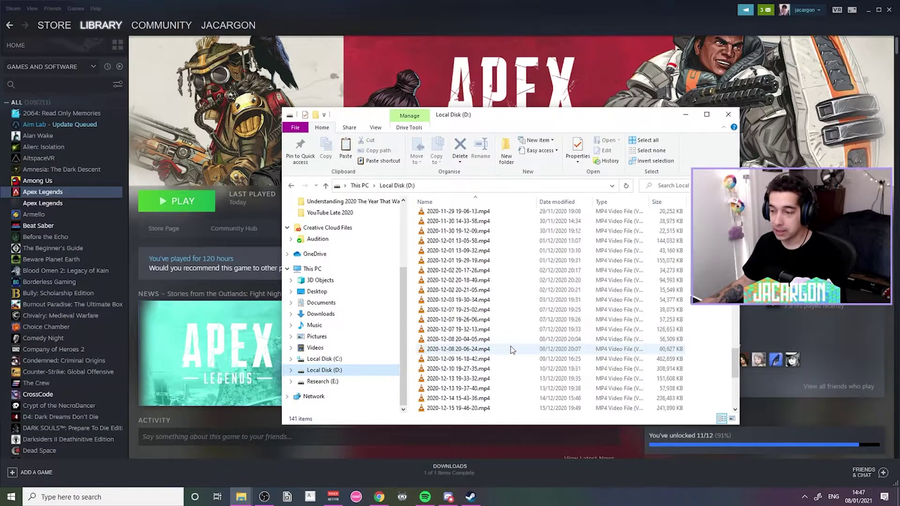
click(456, 301)
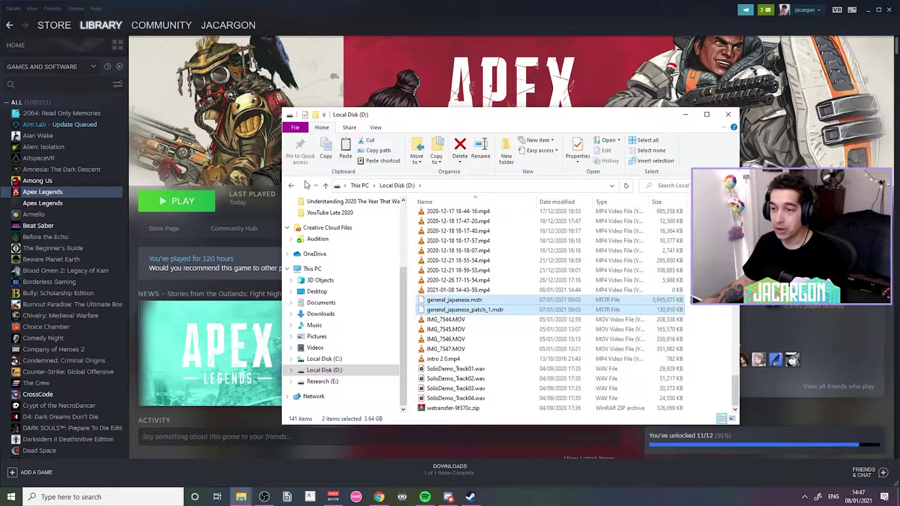
Step: Paste the two general_japanese files into the Apex Legends audio\ship folder
click(291, 186)
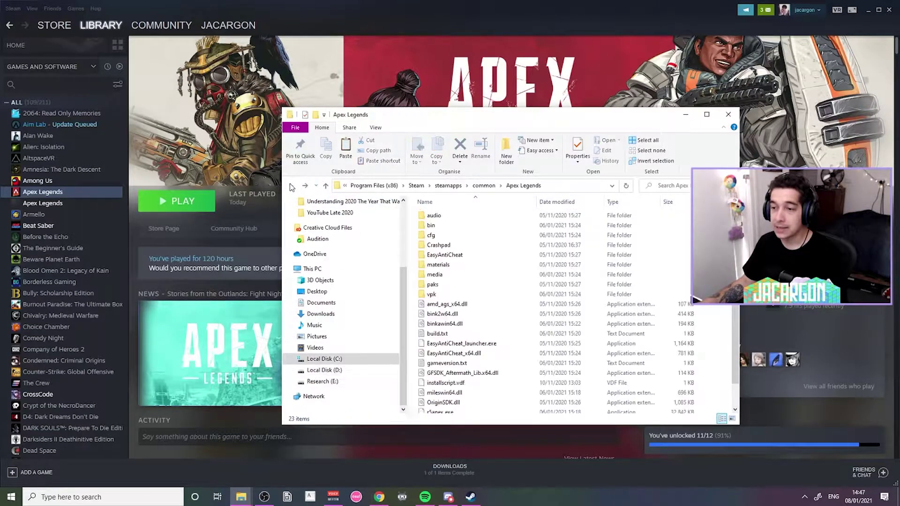
double_click(435, 216)
double_click(436, 216)
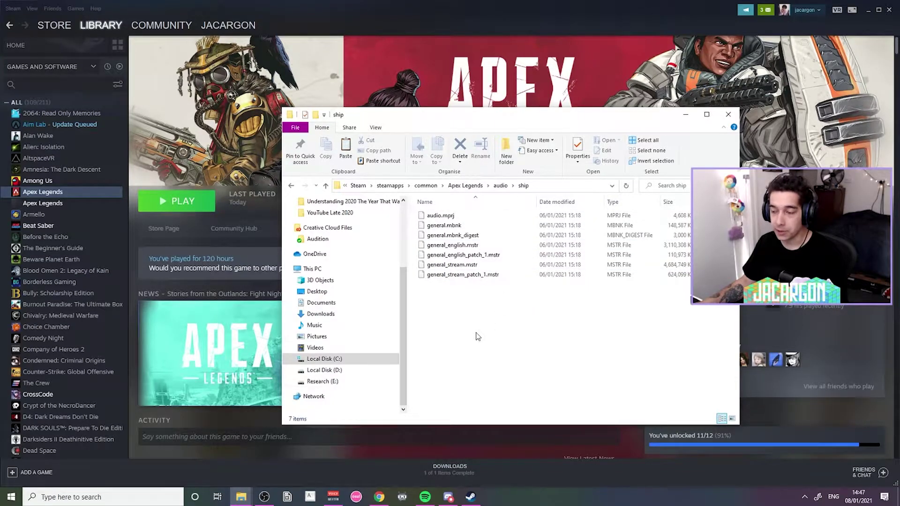
key(ctrl+v)
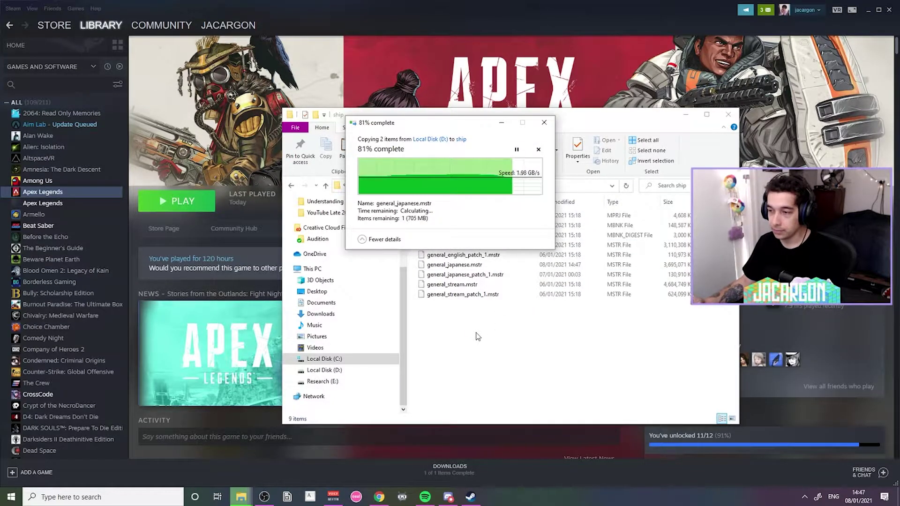
click(478, 337)
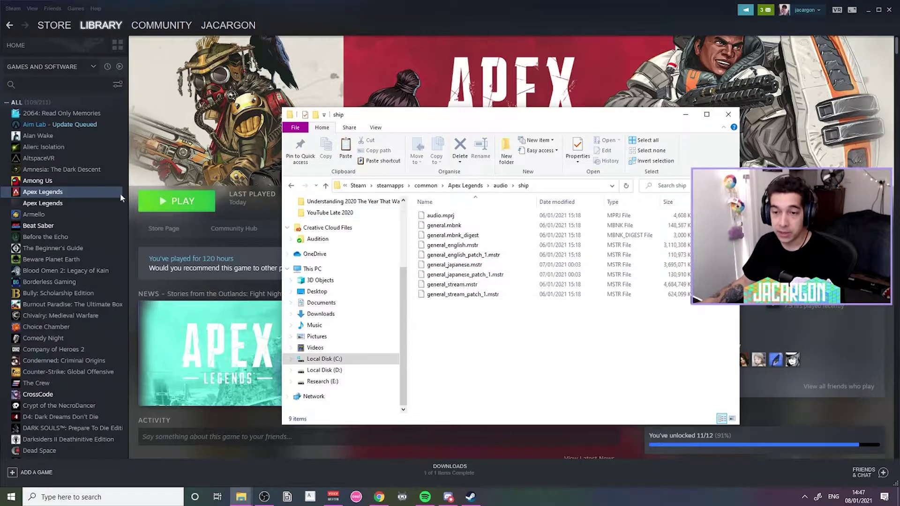
Step: Verify Apex Legends' launch options read +miles_language japanese, then close Properties
right_click(58, 197)
mouse_move(74, 243)
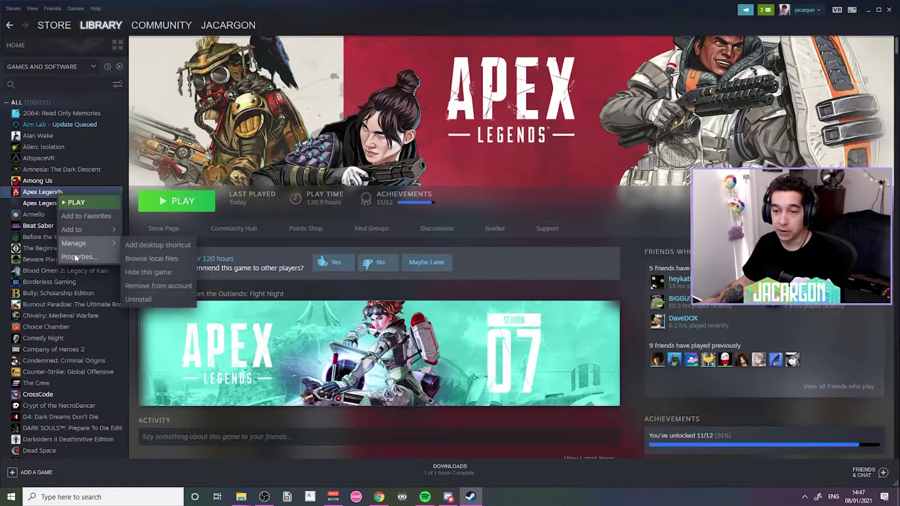
click(108, 257)
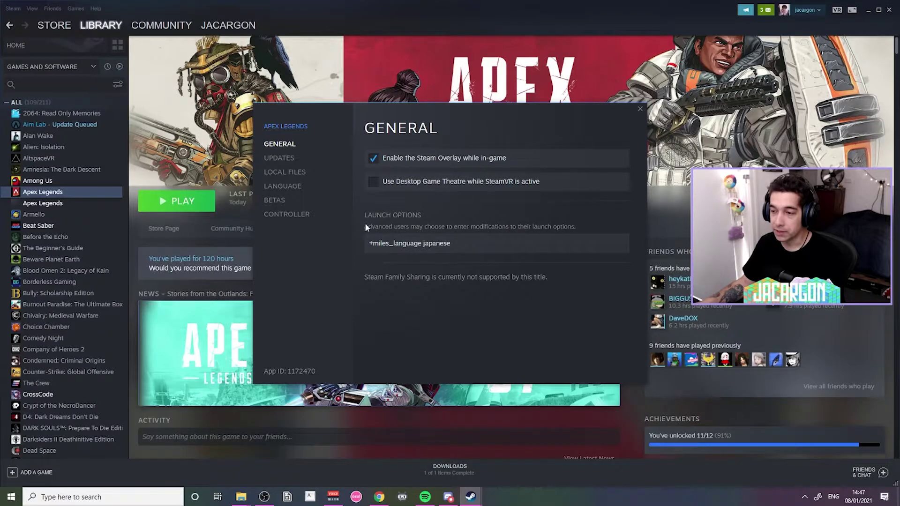
key(ctrl+a)
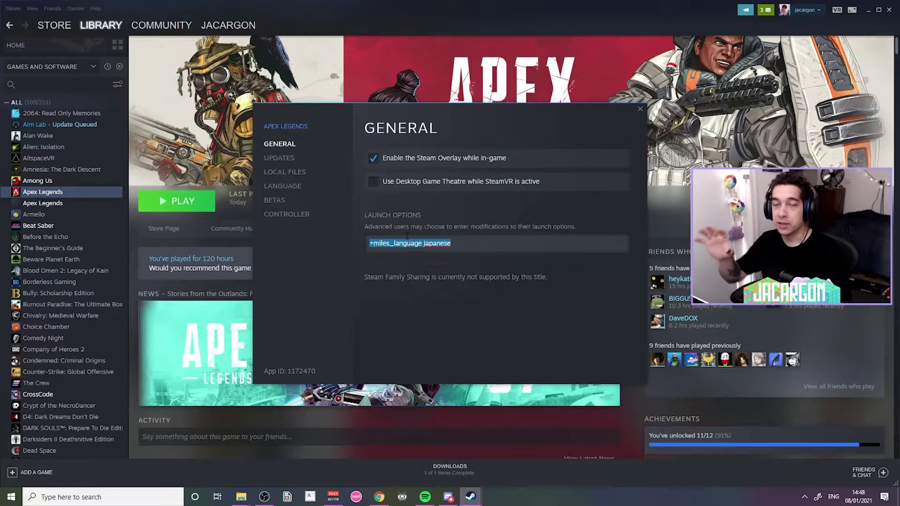
click(640, 109)
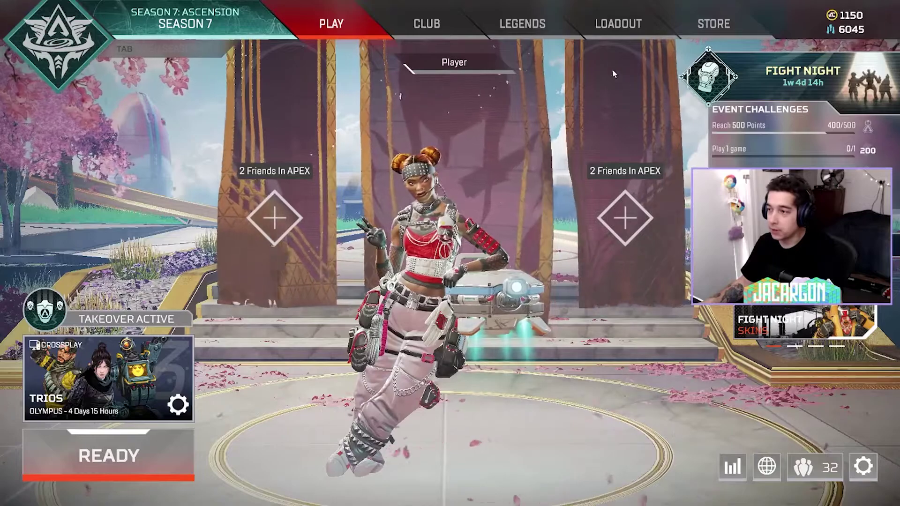
Step: Listen to Lifeline's intro quips with 'Takes a lot to take me out' equipped, then return to the lobby
click(584, 38)
click(277, 198)
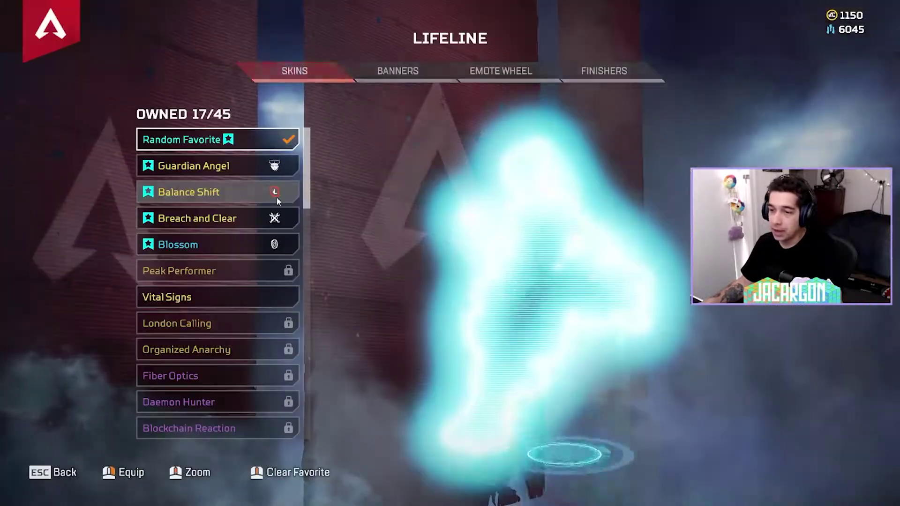
key(e)
click(195, 289)
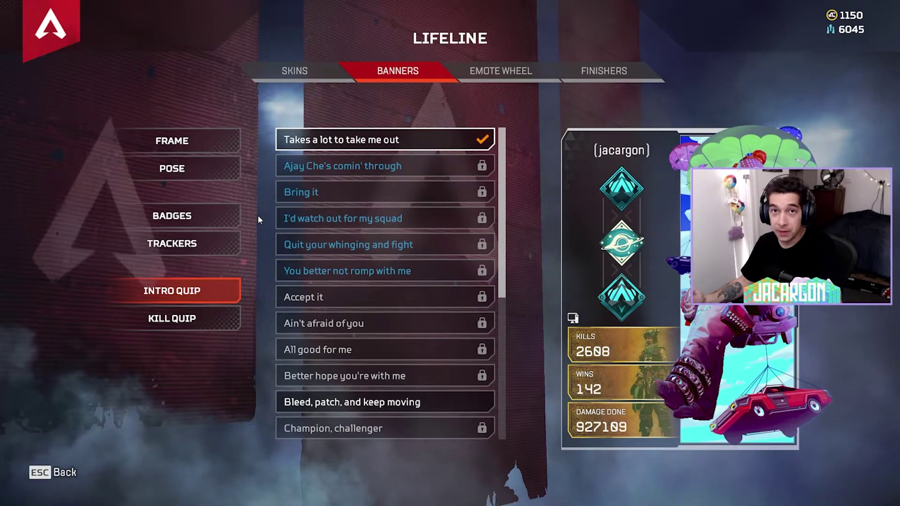
key(Escape)
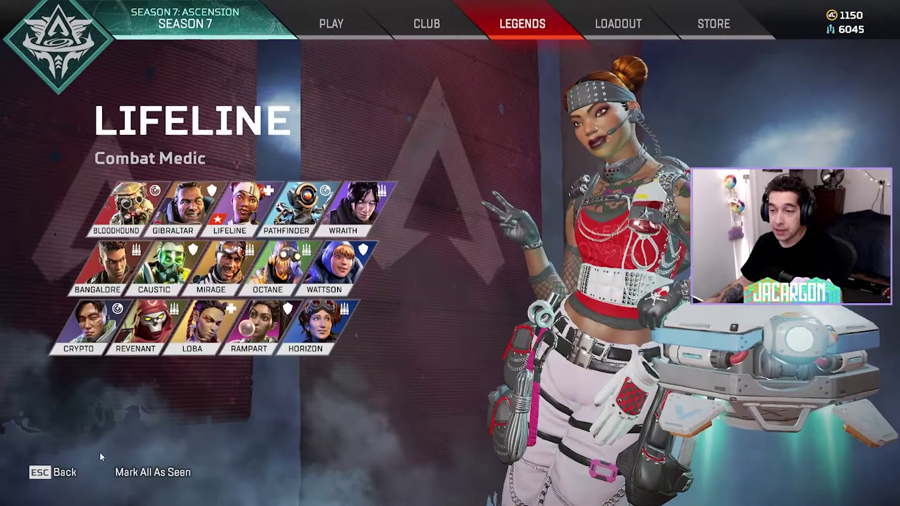
key(Escape)
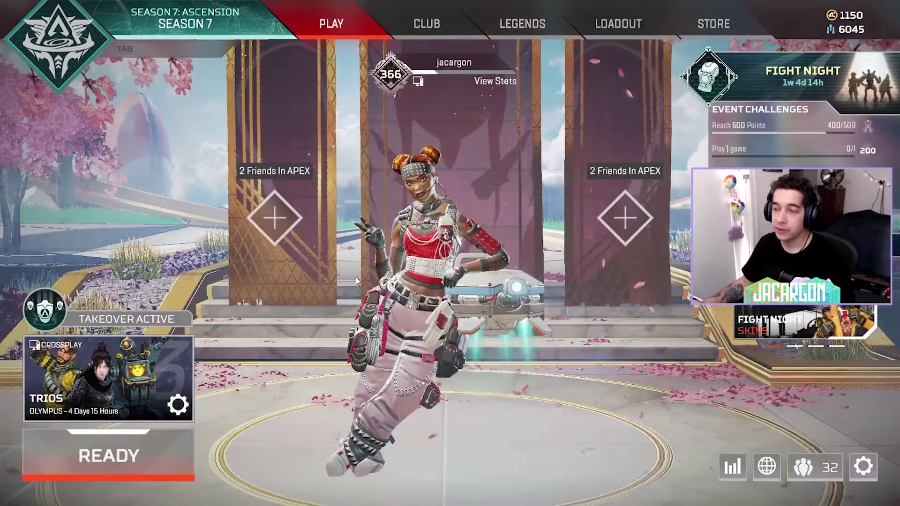